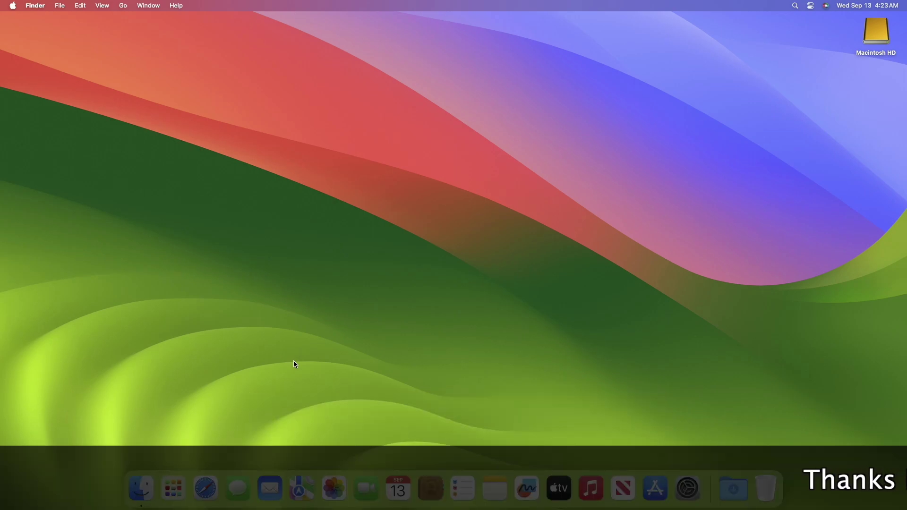
Launch Hackintool from the Launchpad app grid.
click(173, 489)
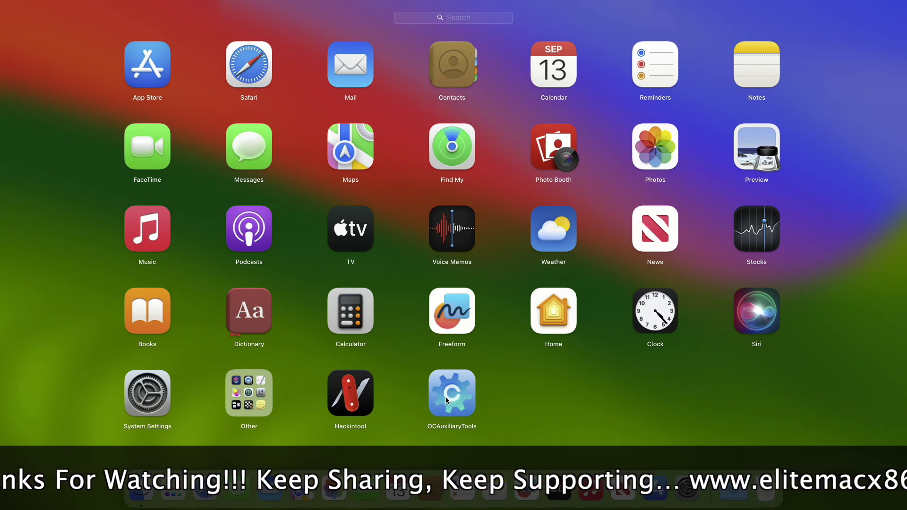
click(359, 394)
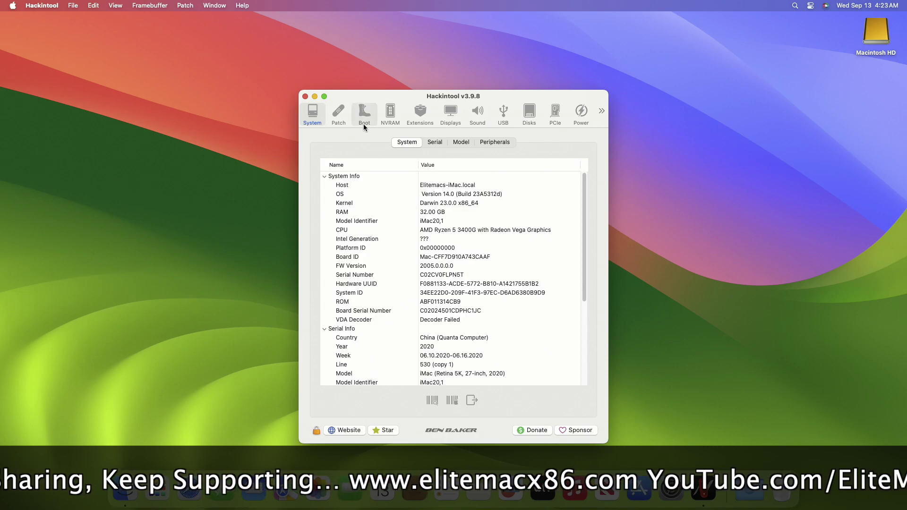
Check the Boot tab showing OpenCore 0.9.3 booted with 0.9.5 available, and decline the update.
click(362, 121)
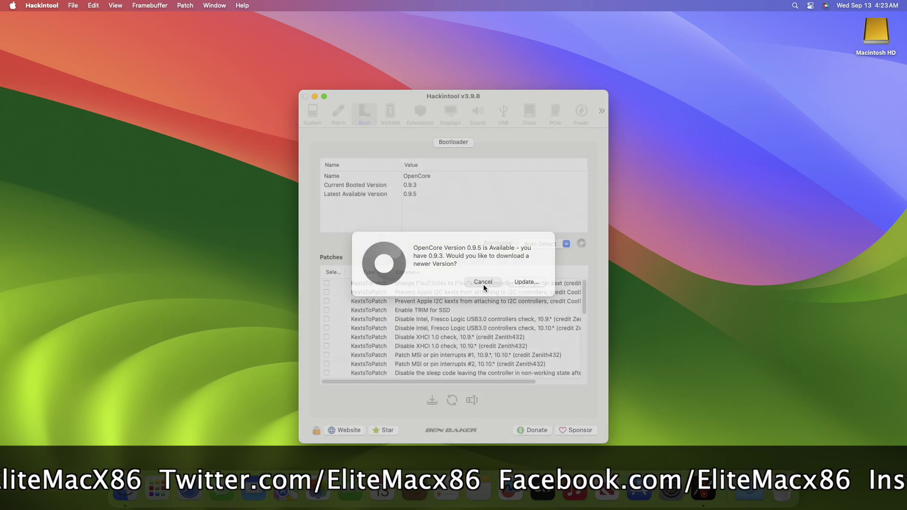
click(483, 284)
Quit Hackintool, launch OCAuxiliaryTools and confirm via Update Check it is the latest version.
key(super+q)
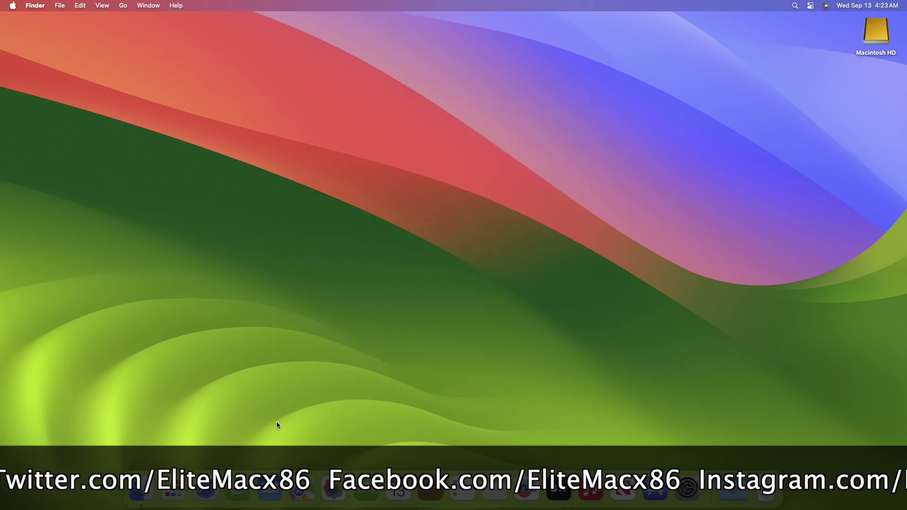
click(158, 493)
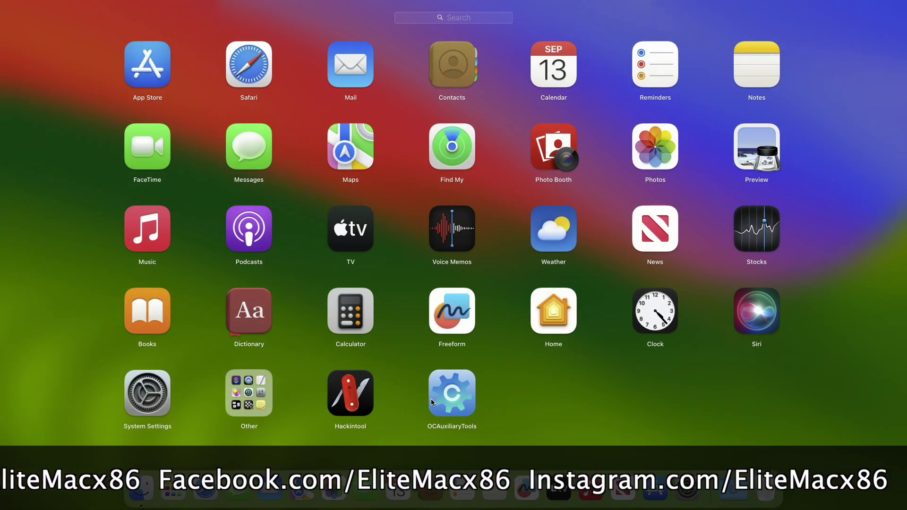
click(446, 395)
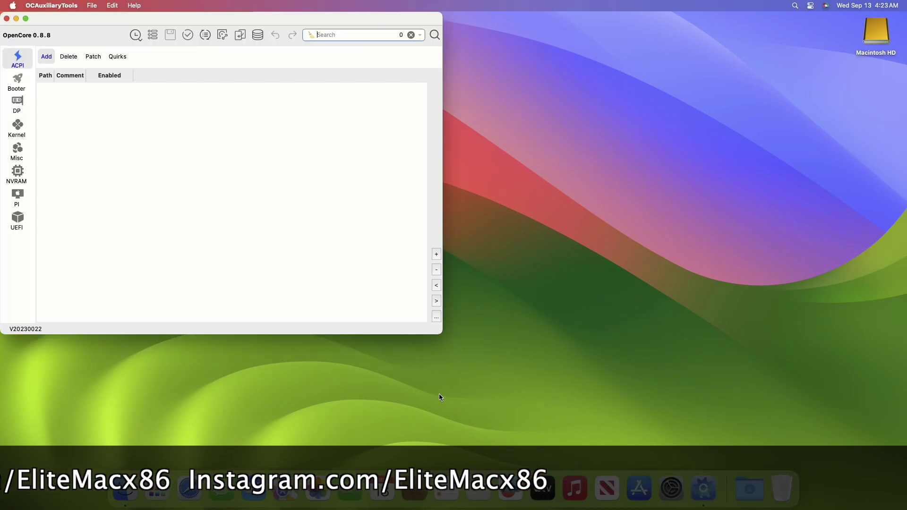
click(135, 5)
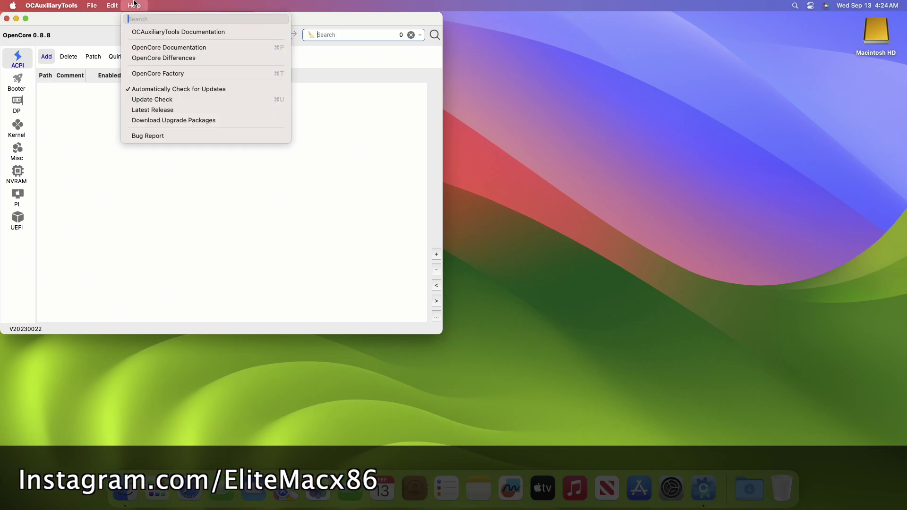
click(155, 100)
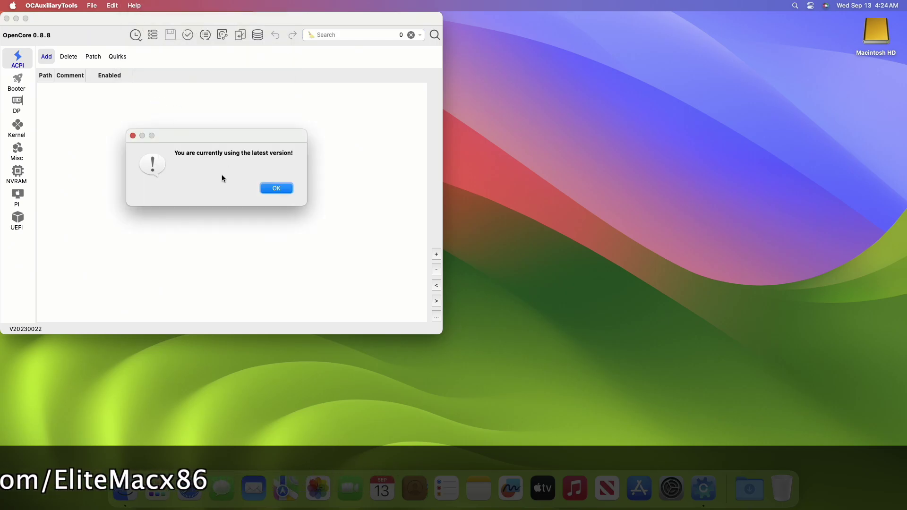
click(271, 188)
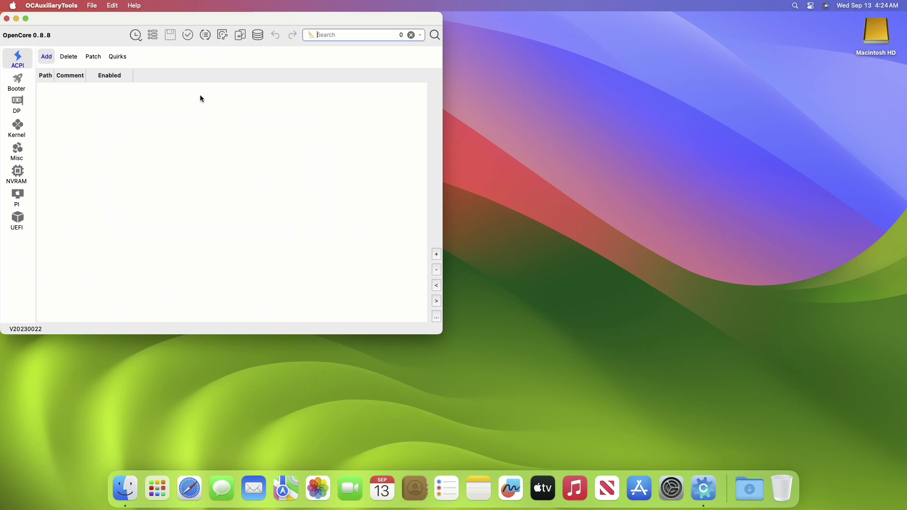
Download OCAuxiliaryTools' upgrade packages and restart it with the upgrade applied.
click(134, 5)
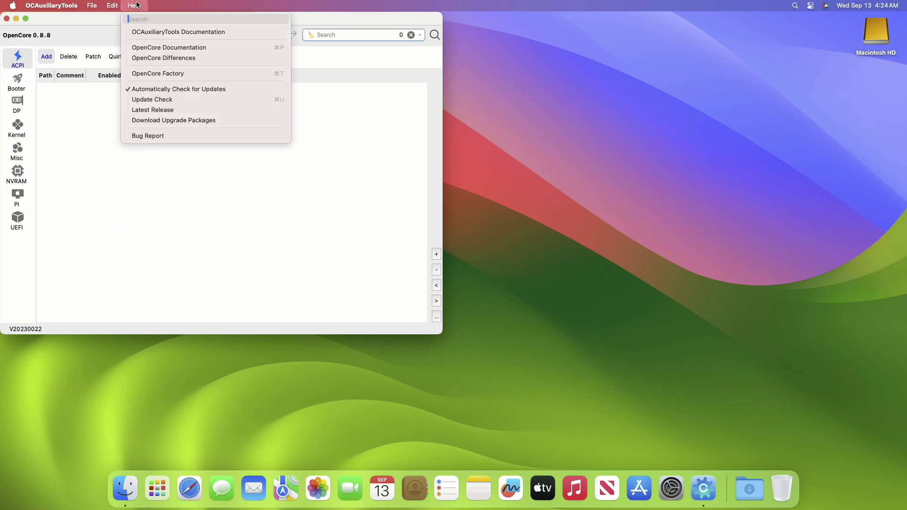
click(166, 121)
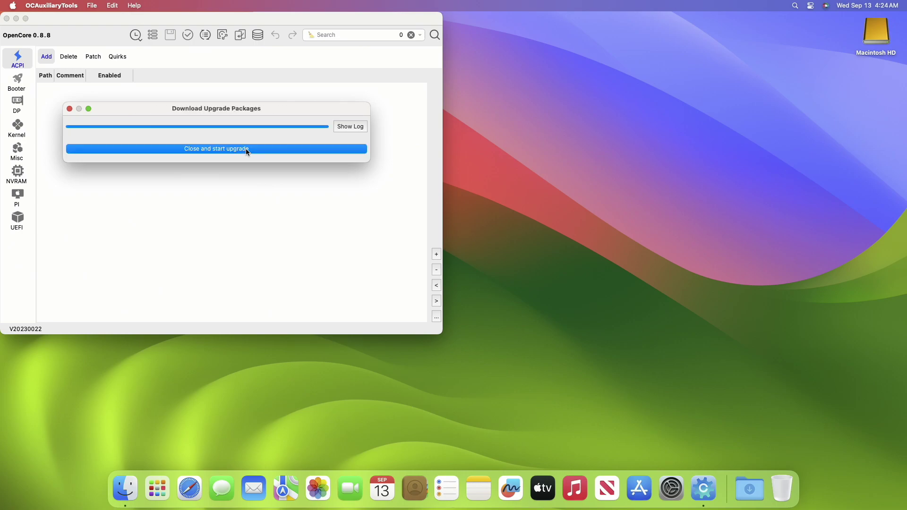
click(246, 148)
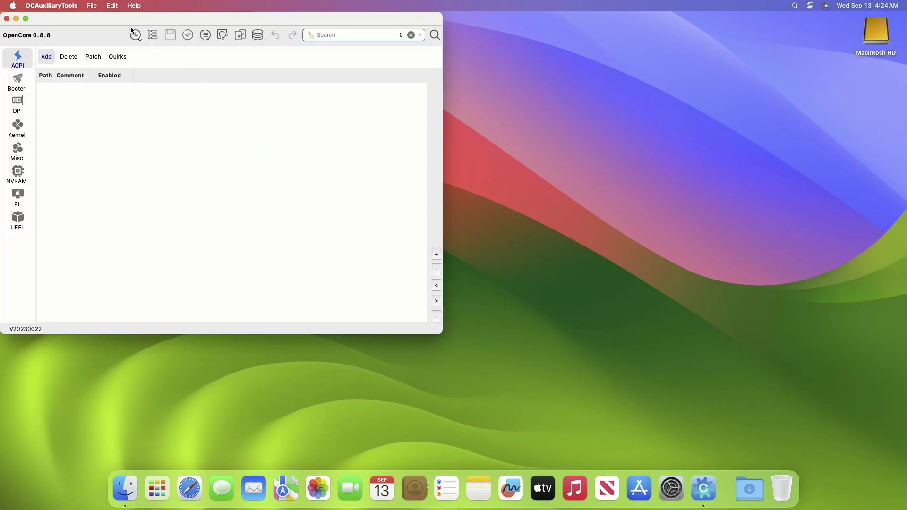
Mount the EFI partition and open its config.plist, authorizing with the account password.
click(112, 5)
click(144, 115)
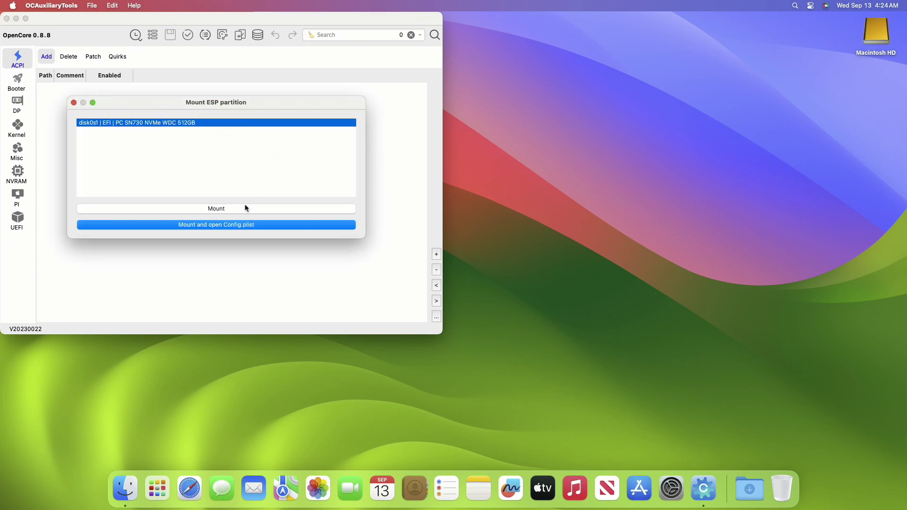
click(245, 224)
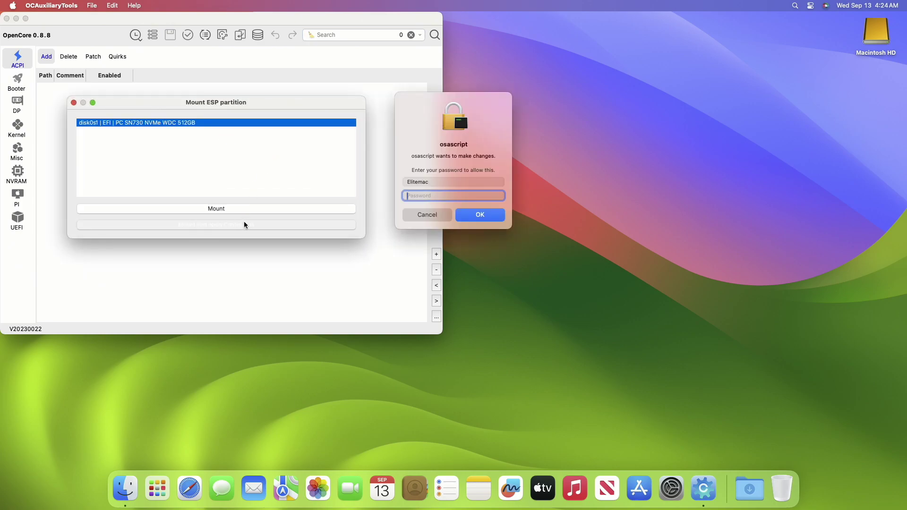
text(••••)
key(Return)
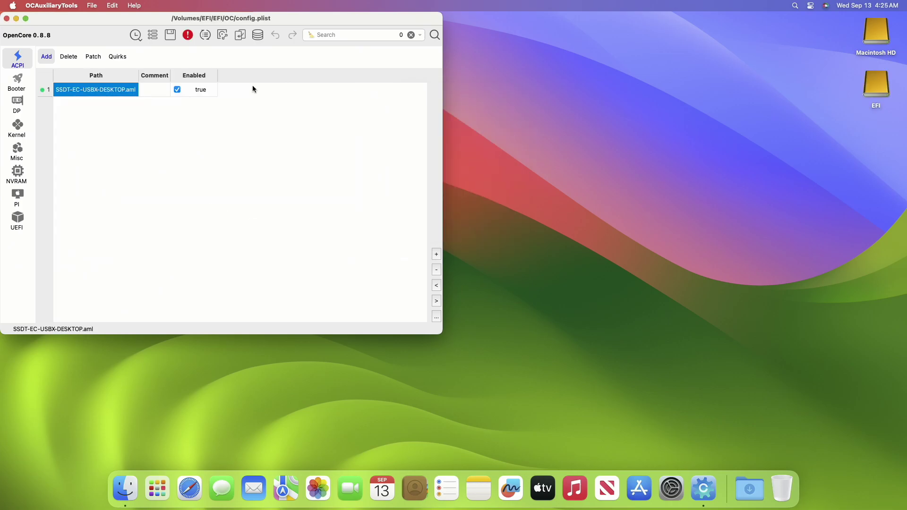
Fetch the latest OpenCore 0.9.5 release in Sync OC and sync the EFI files to it.
click(205, 37)
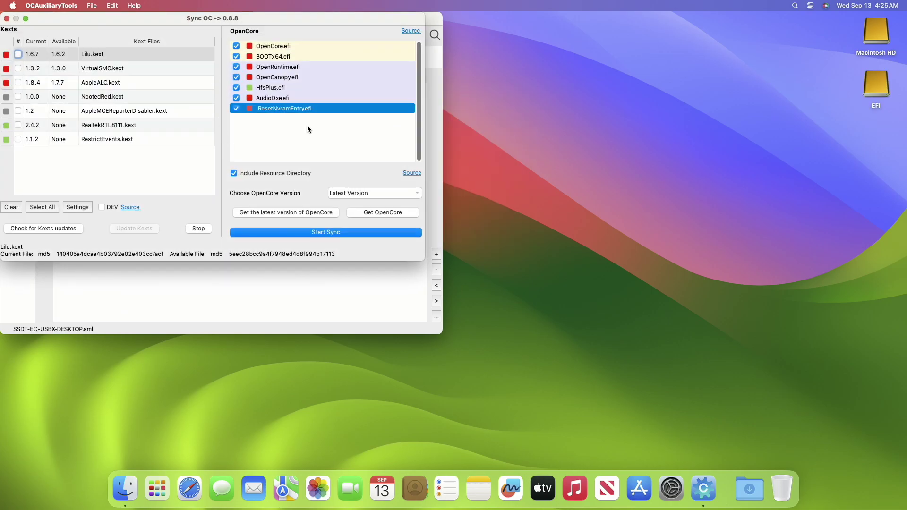
click(339, 195)
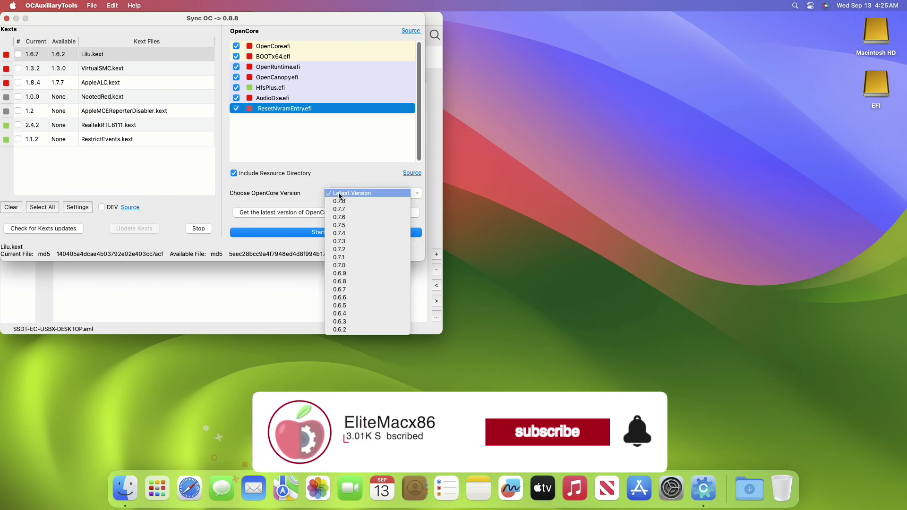
click(339, 193)
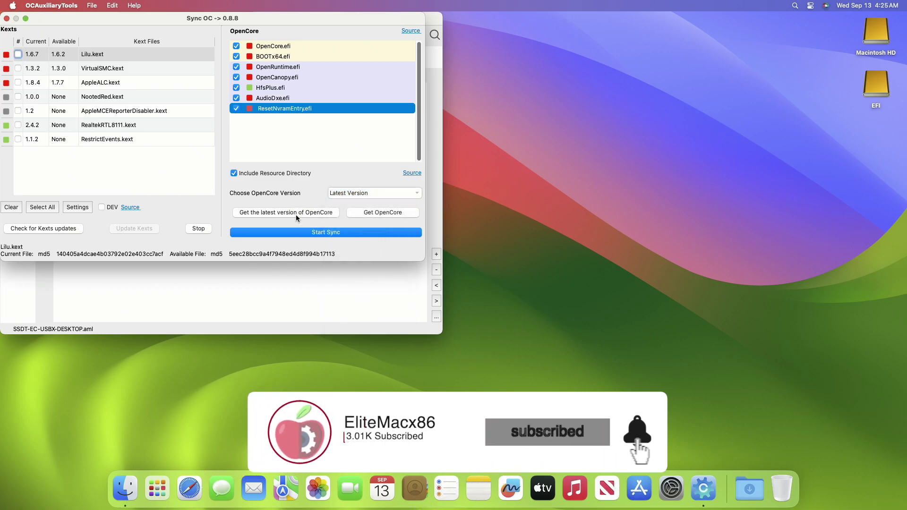
click(296, 214)
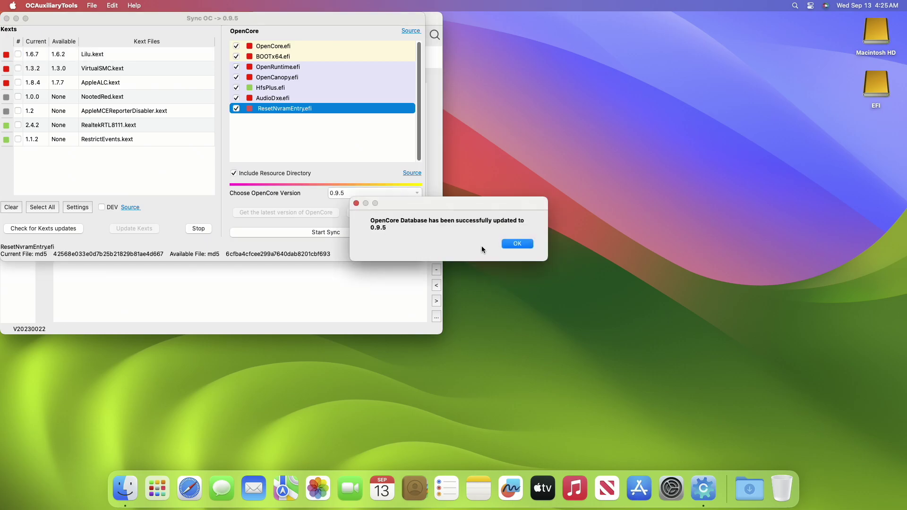
click(518, 244)
click(244, 234)
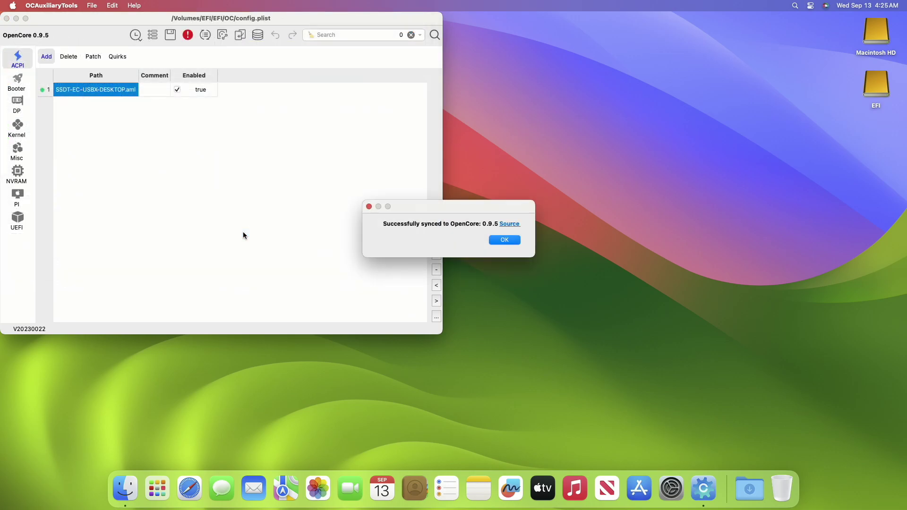
click(507, 241)
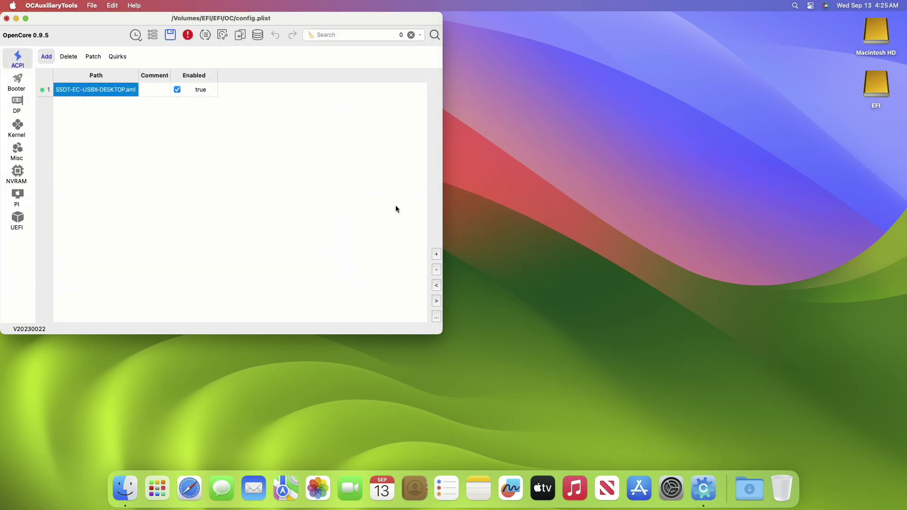
Select all kexts in Sync OC, check for newer versions and update the outdated ones.
click(205, 35)
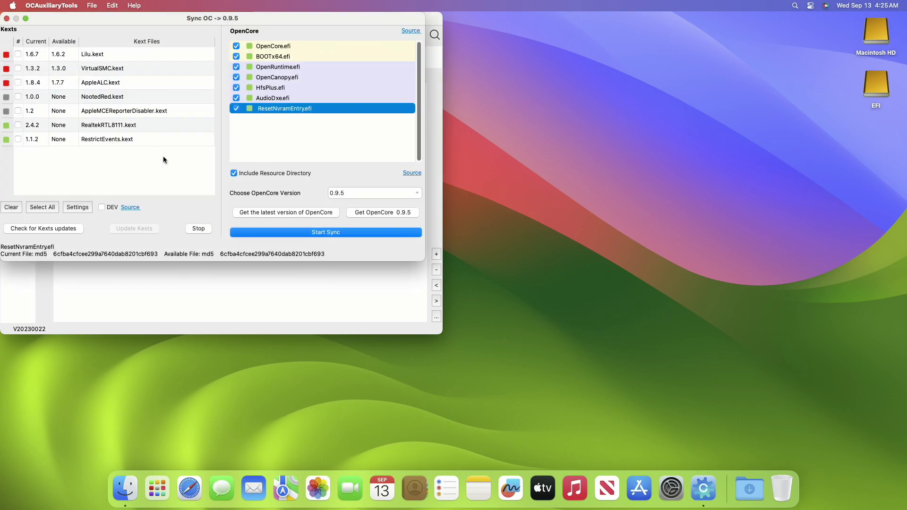
click(43, 209)
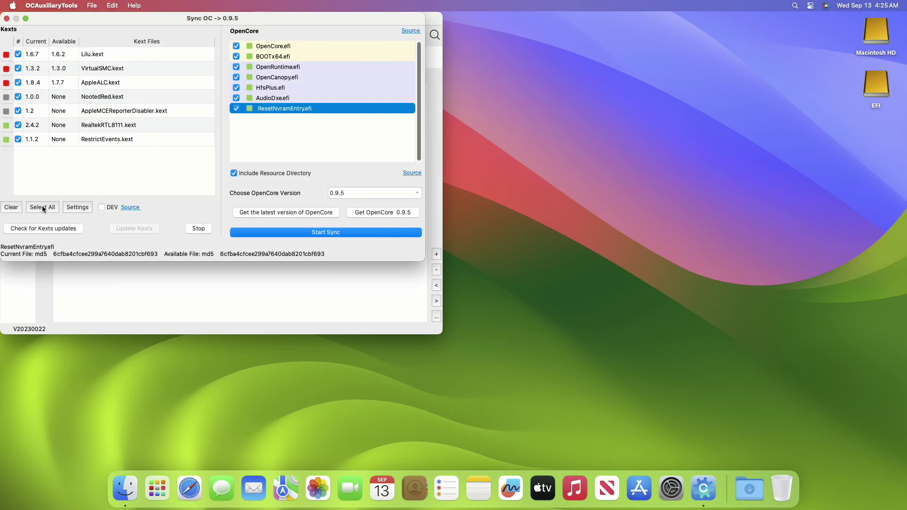
click(59, 228)
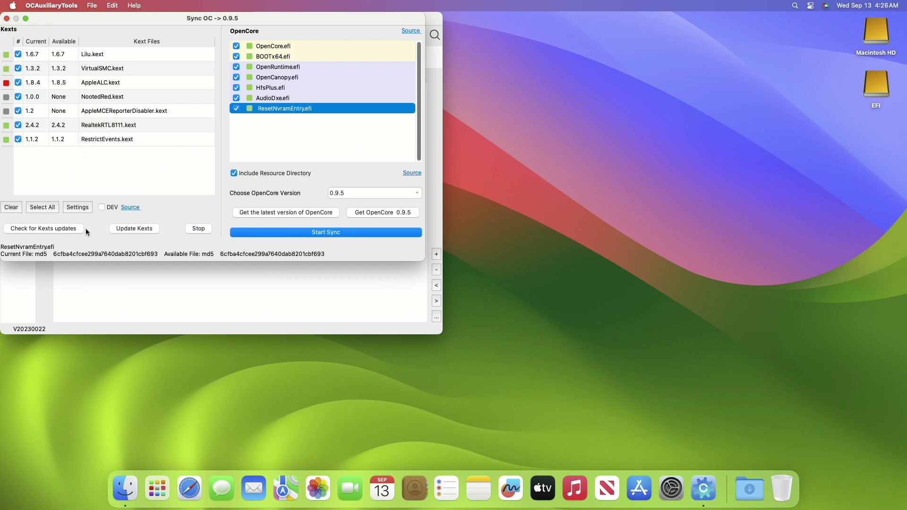
click(129, 230)
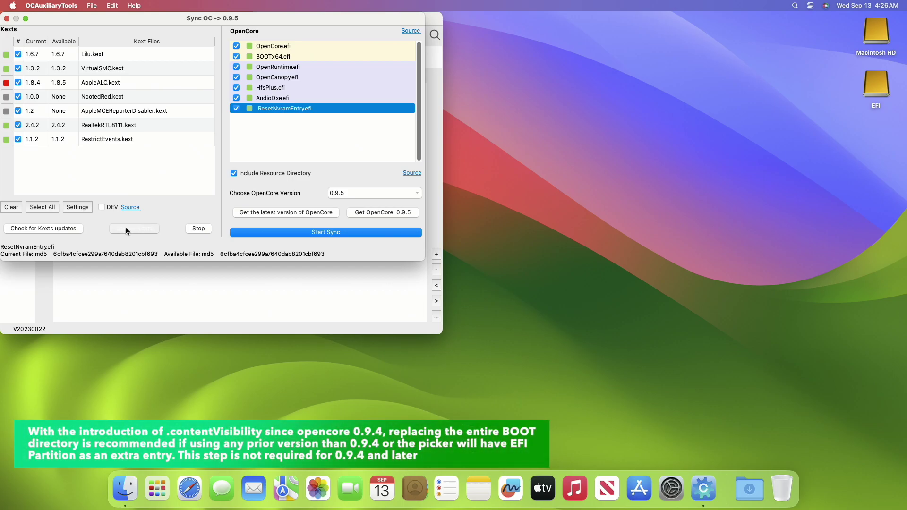
click(7, 19)
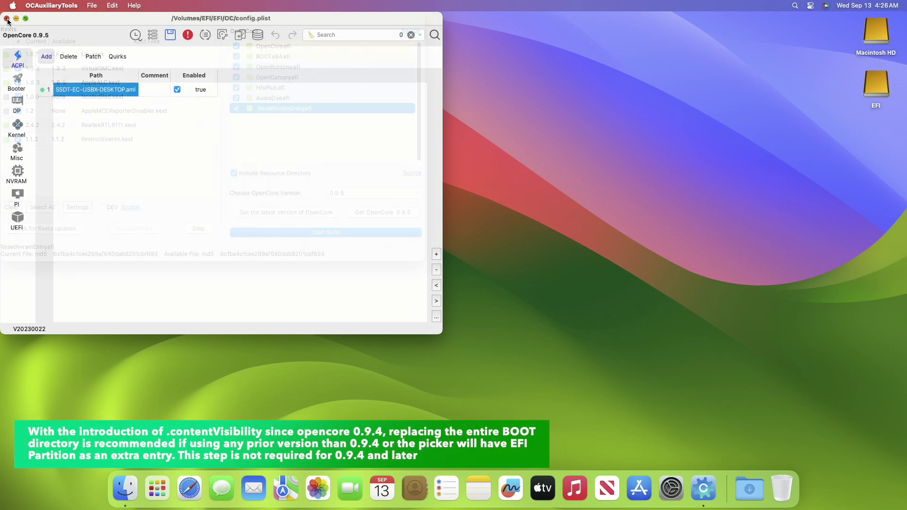
Save config.plist and confirm OC Validate reports no issues.
click(170, 35)
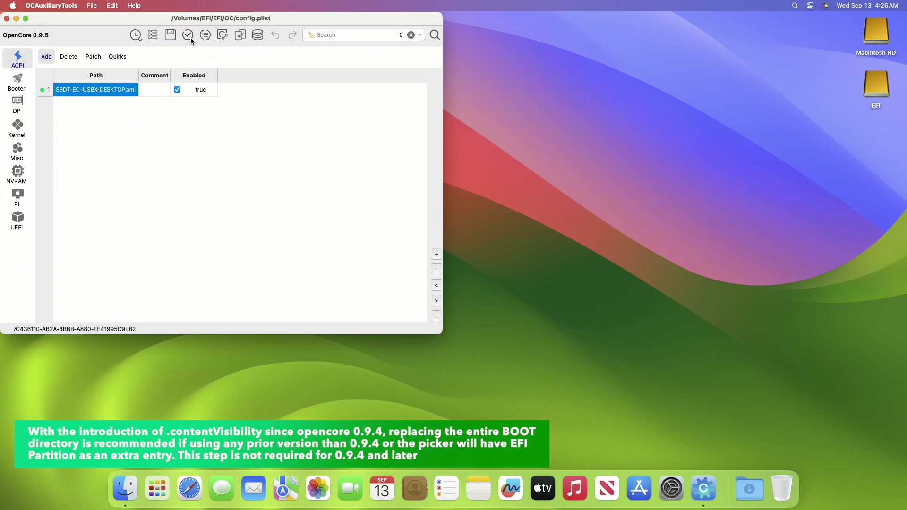
click(188, 35)
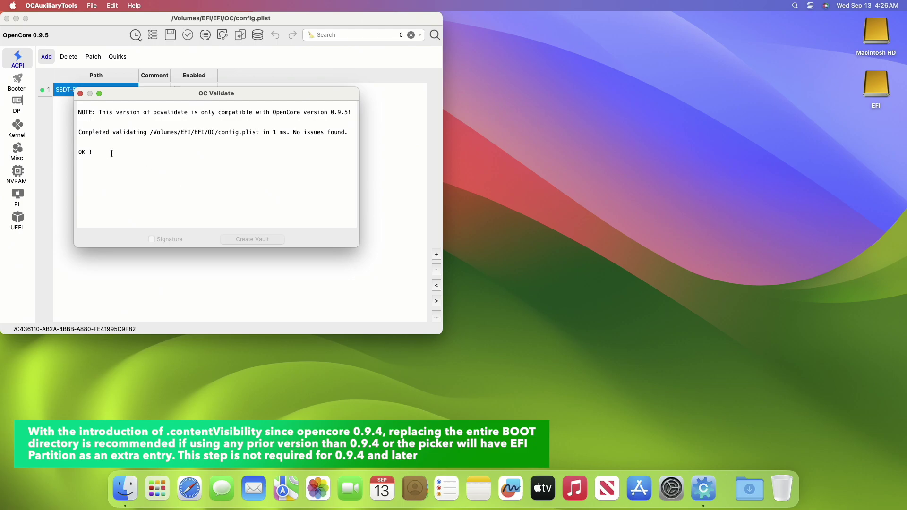
click(81, 93)
click(51, 5)
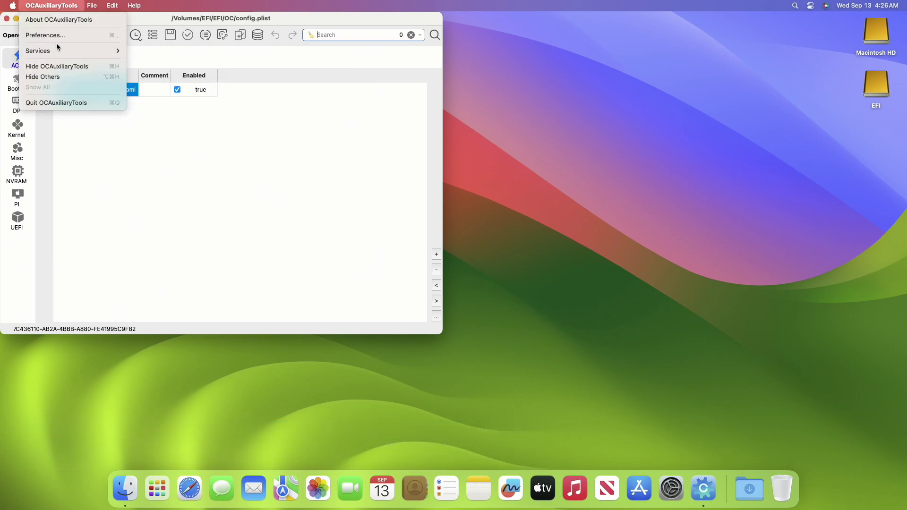
Quit OCAuxiliaryTools and open the EFI partition's efi > OC folder in Finder.
click(57, 100)
click(883, 88)
double_click(883, 88)
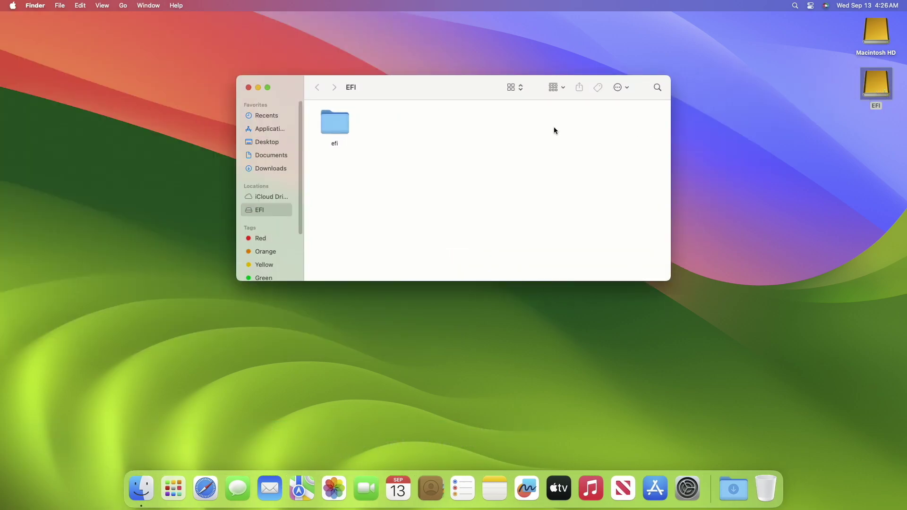
click(345, 128)
double_click(345, 129)
click(384, 126)
double_click(384, 127)
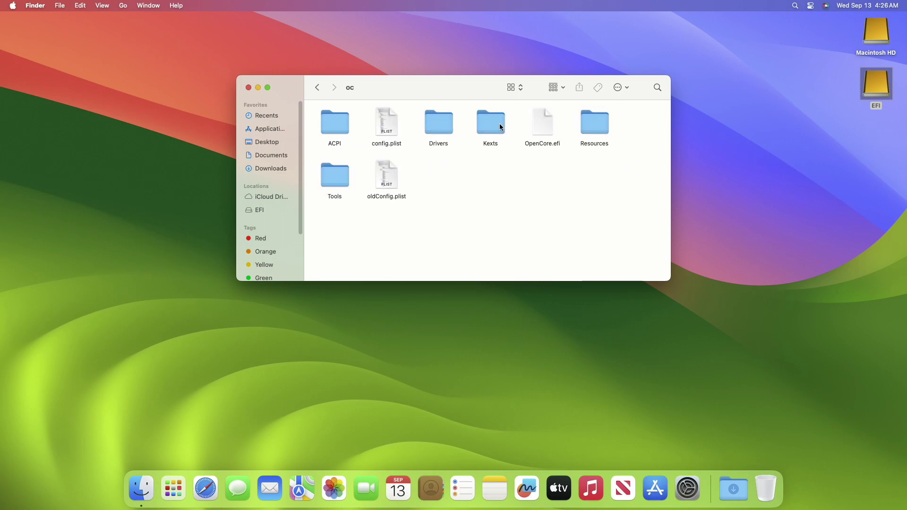
Move oldConfig.plist to the Trash and empty the Trash.
right_click(394, 183)
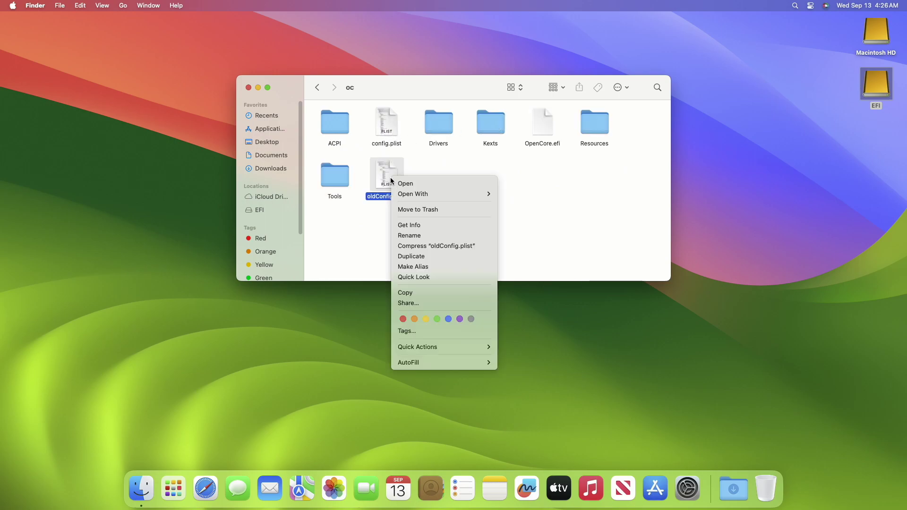
click(420, 206)
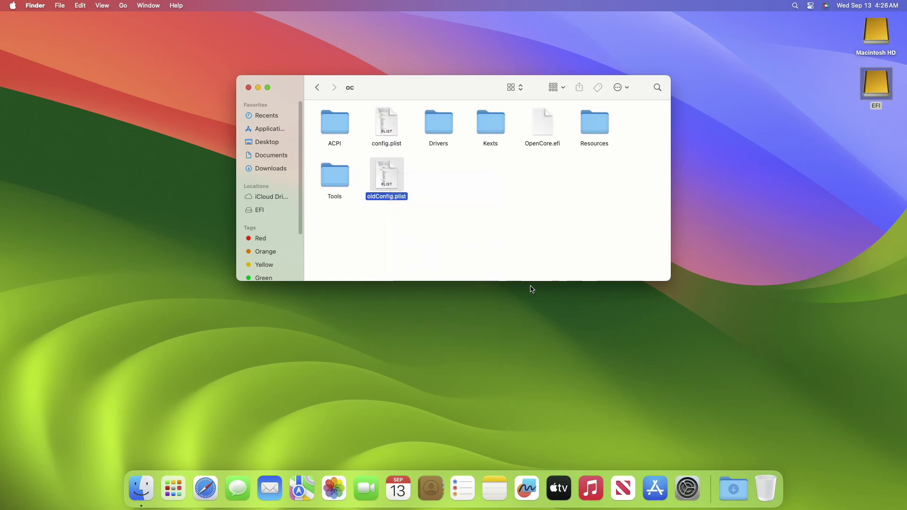
right_click(766, 489)
click(774, 449)
key(Return)
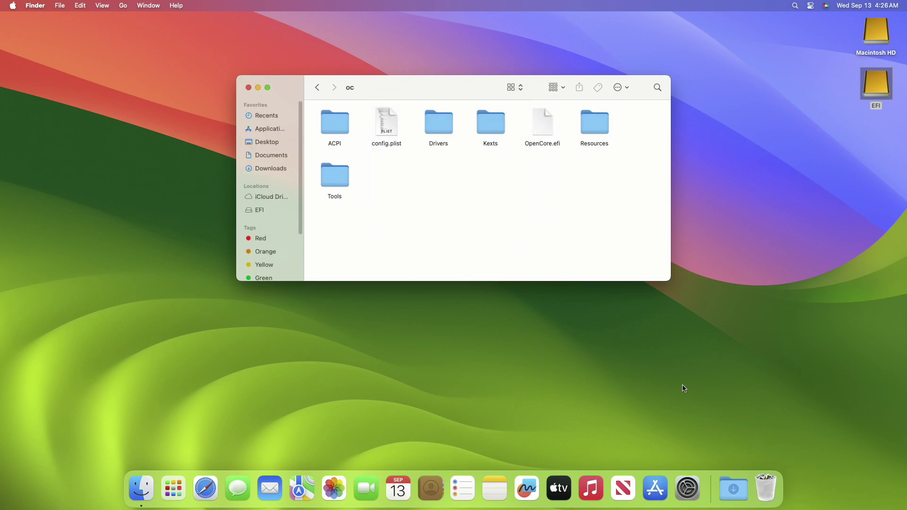
Open config.plist with OCAuxiliaryTools.
right_click(387, 110)
mouse_move(461, 126)
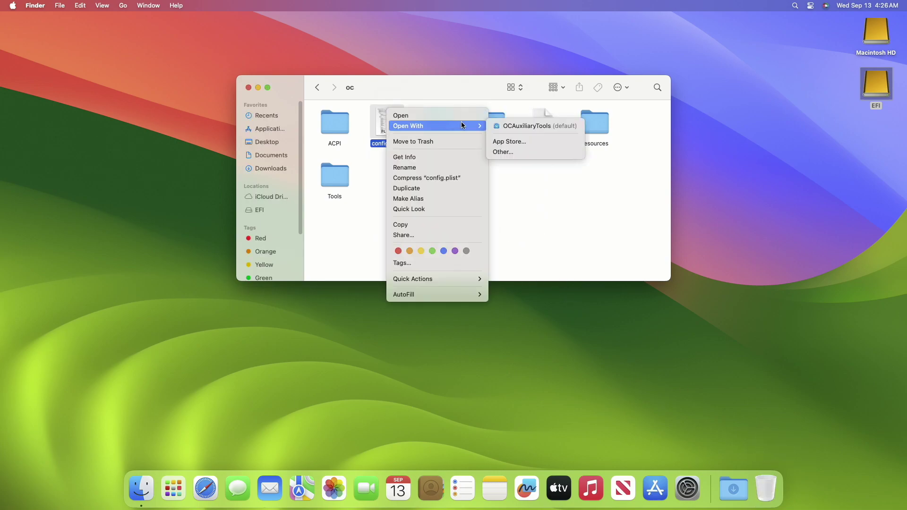
click(504, 126)
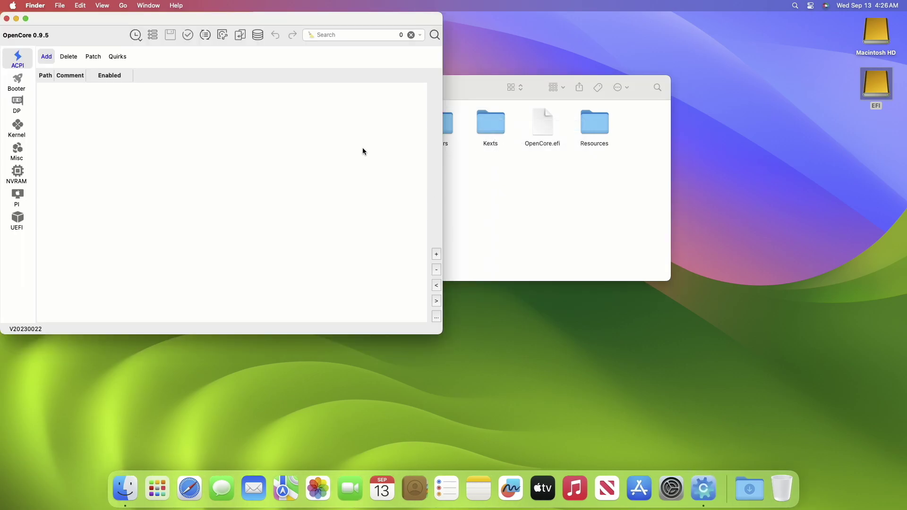
Re-validate config.plist with no issues, quit OCAuxiliaryTools and close the OC folder window.
click(188, 35)
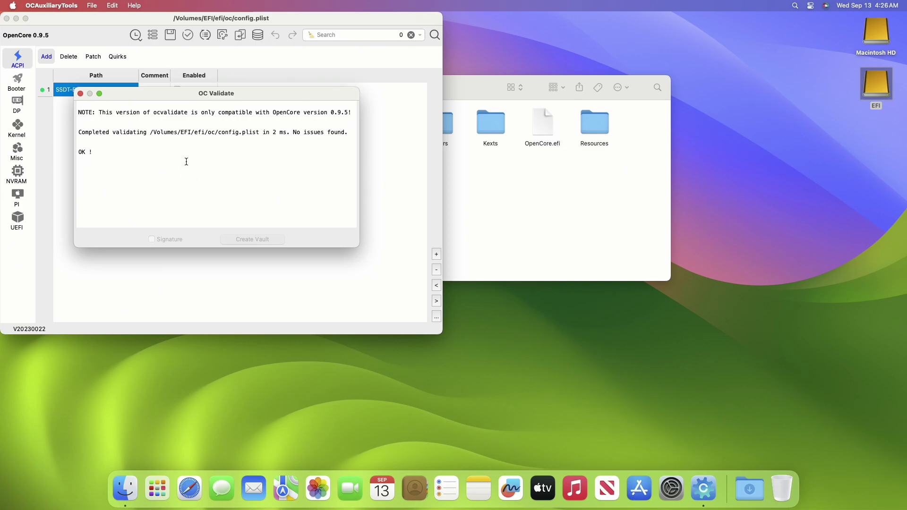
key(super+q)
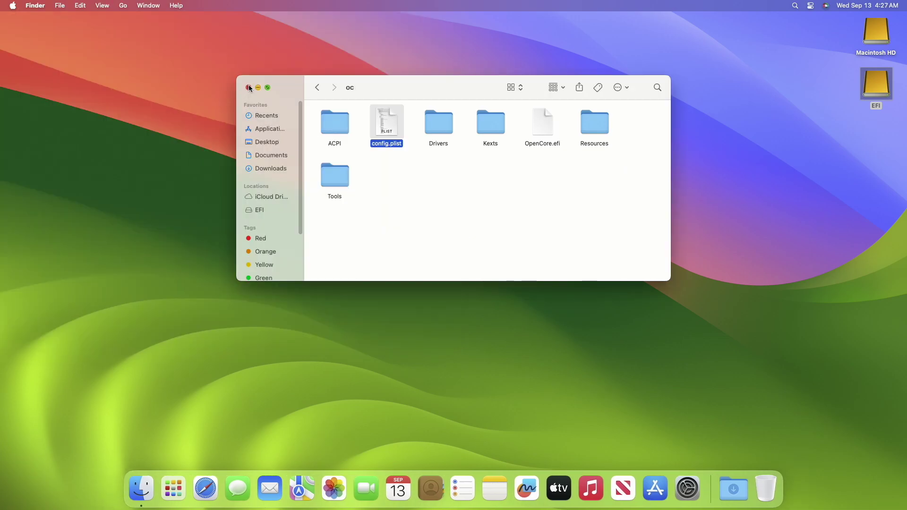
click(249, 87)
Eject the EFI volume from the desktop and restart the Mac.
right_click(865, 85)
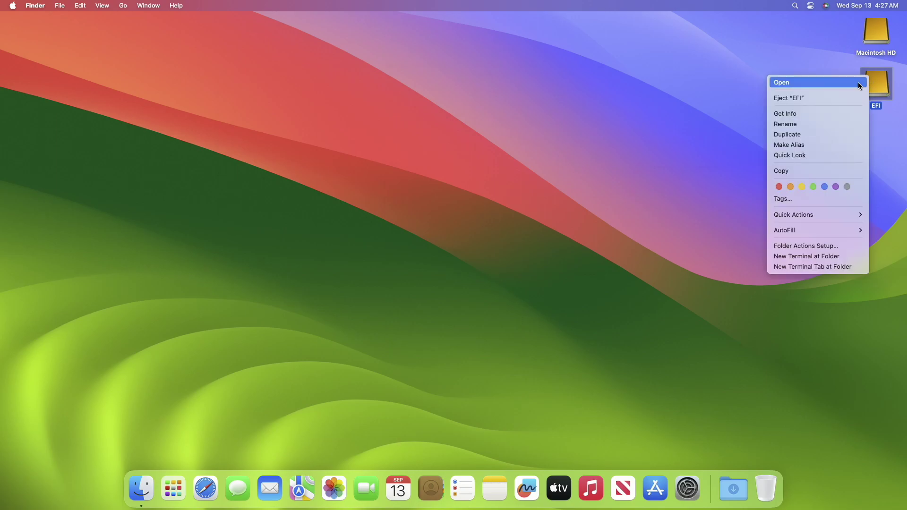
click(836, 95)
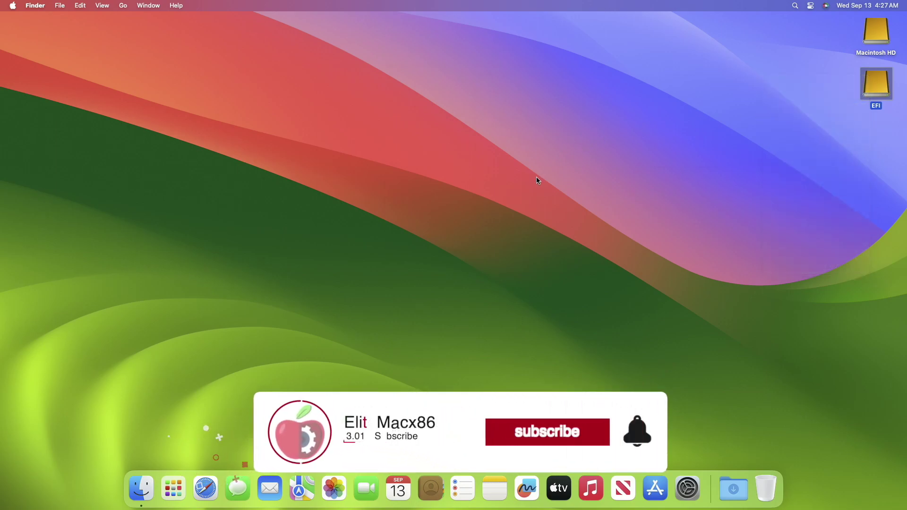
click(12, 6)
click(21, 102)
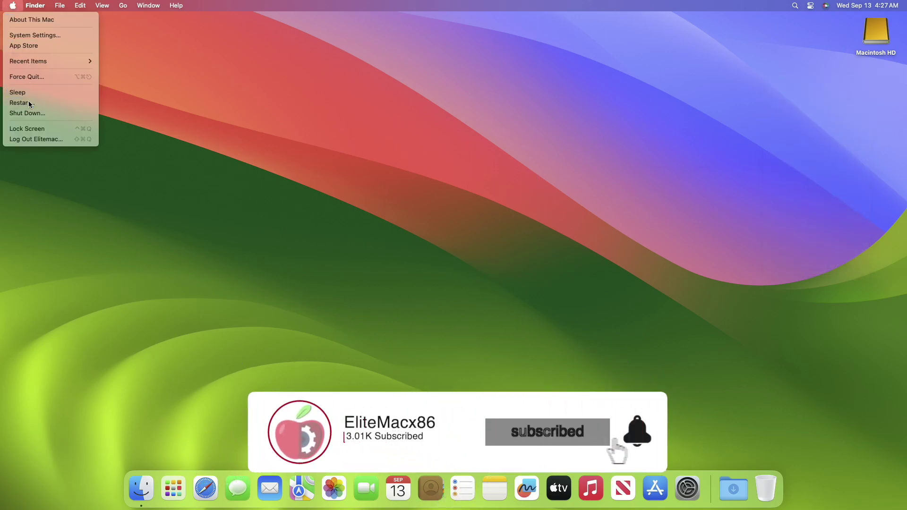
key(Return)
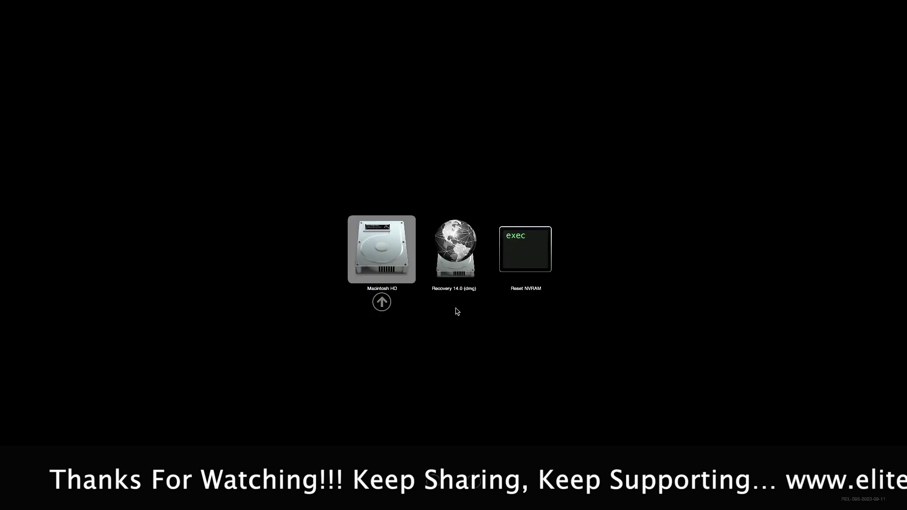
Step through the OpenCore picker entries to boot Macintosh HD.
key(Right)
key(Right)
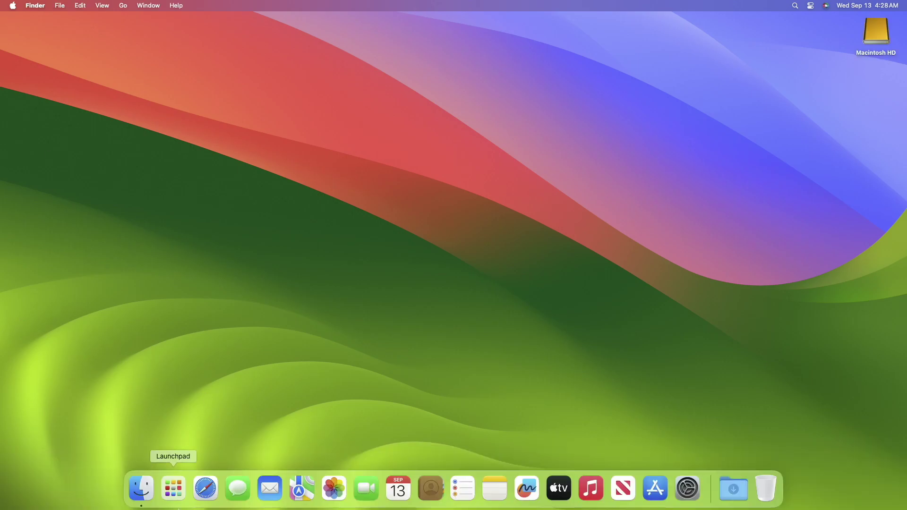
Relaunch Hackintool, verify OpenCore 0.9.5 is booted in the Boot tab, then quit it.
click(173, 488)
click(358, 414)
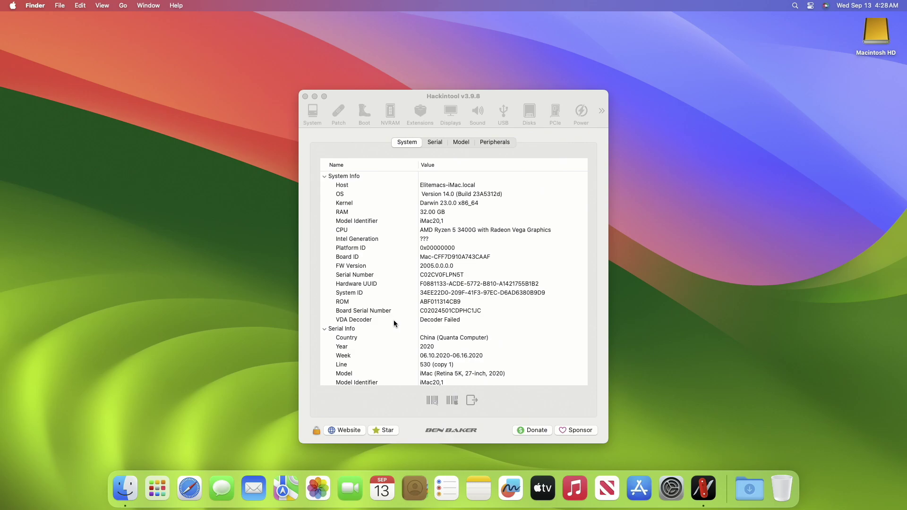
click(369, 118)
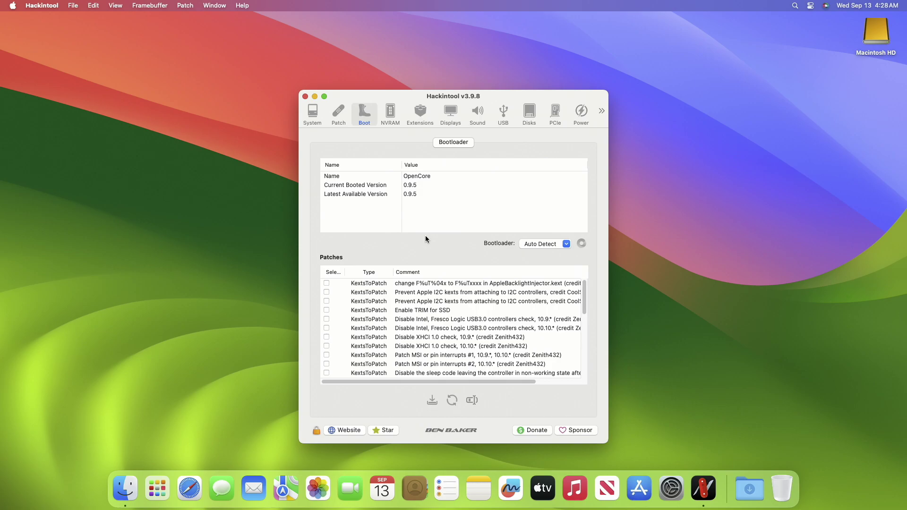
key(super+q)
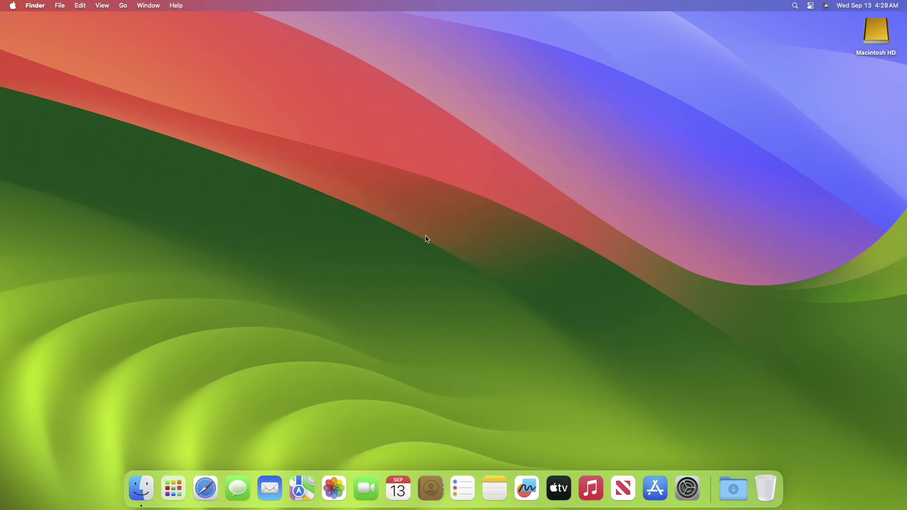